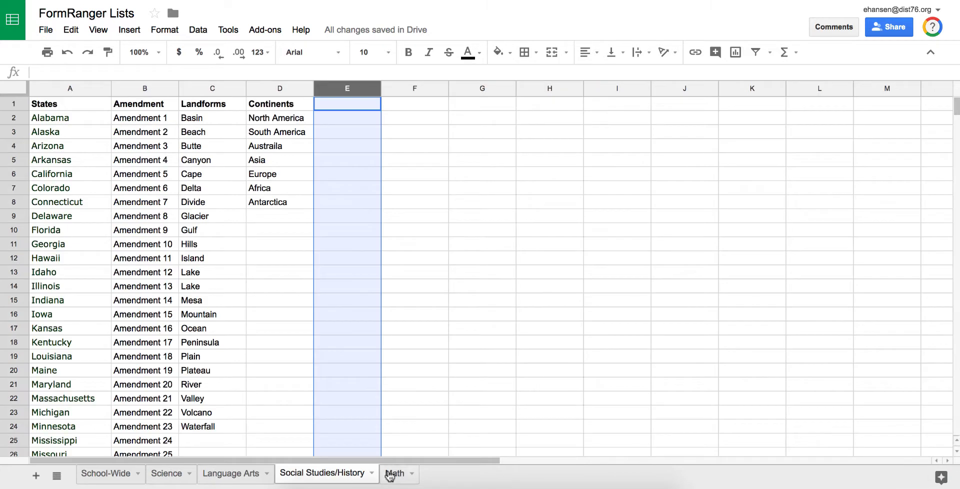
# Step: Sort the Last Name column on the School-Wide sheet from A to Z, treating the first row as a header
pyautogui.click(387, 473)
pyautogui.click(102, 476)
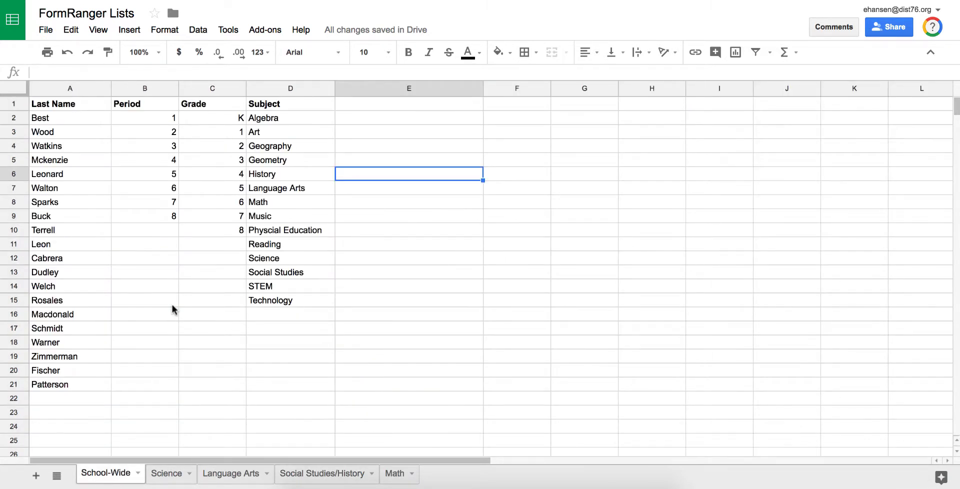
pyautogui.click(63, 89)
pyautogui.click(200, 31)
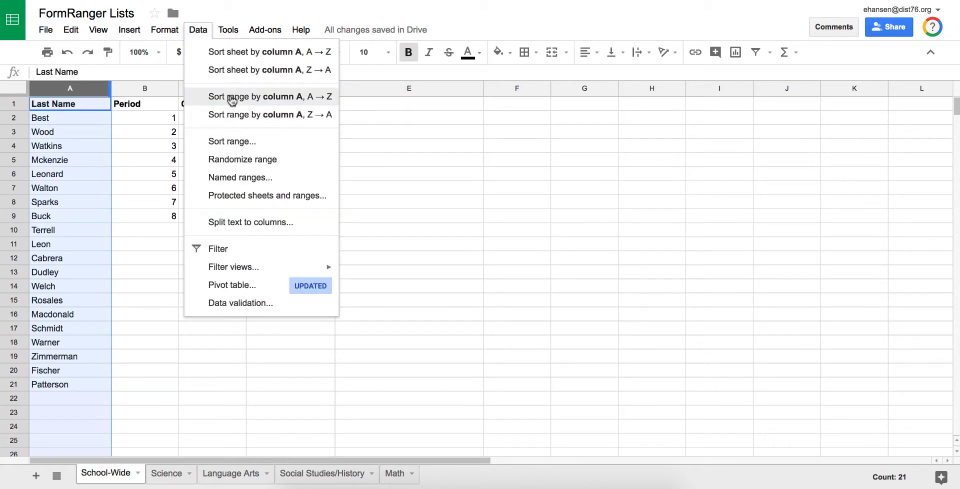
pyautogui.click(247, 144)
pyautogui.click(411, 211)
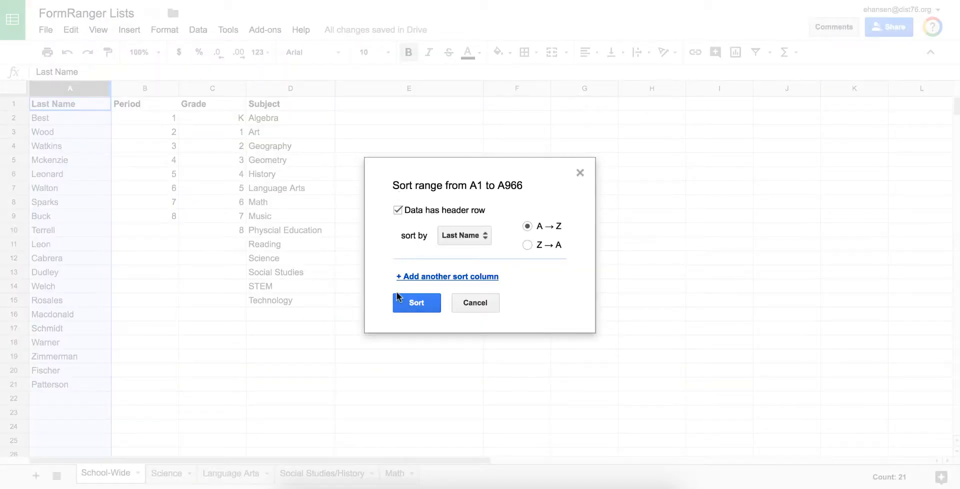
pyautogui.click(402, 303)
pyautogui.click(365, 356)
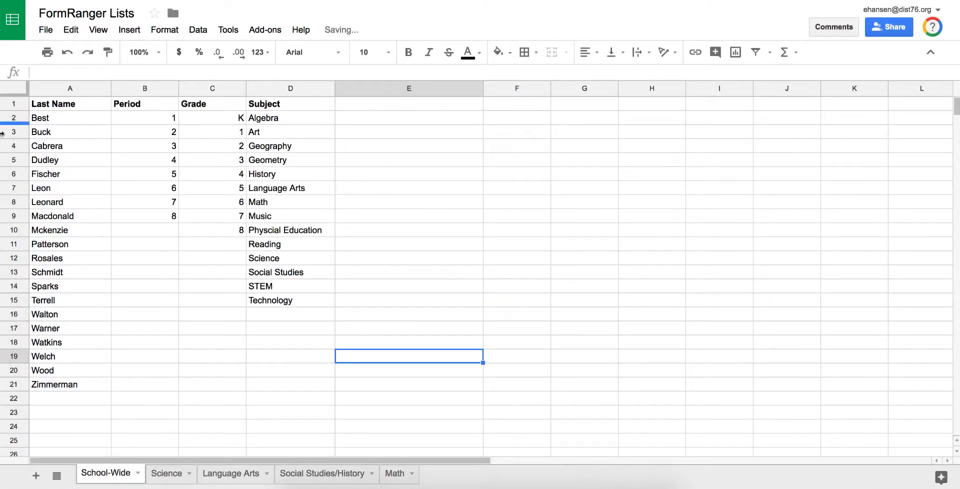
# Step: Look through the lists on the Science, Language Arts, Social Studies/History and Math sheets and return to School-Wide
pyautogui.click(173, 473)
pyautogui.click(235, 473)
pyautogui.click(310, 474)
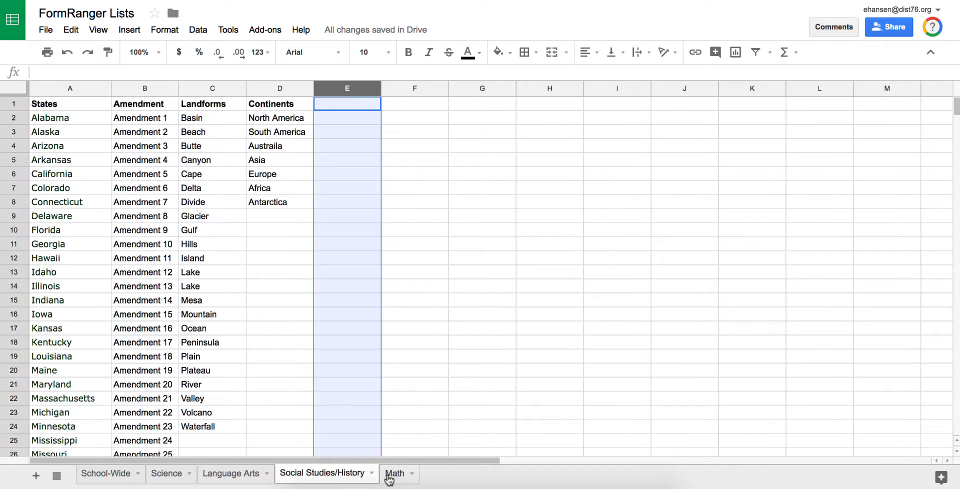
pyautogui.click(394, 473)
pyautogui.click(96, 473)
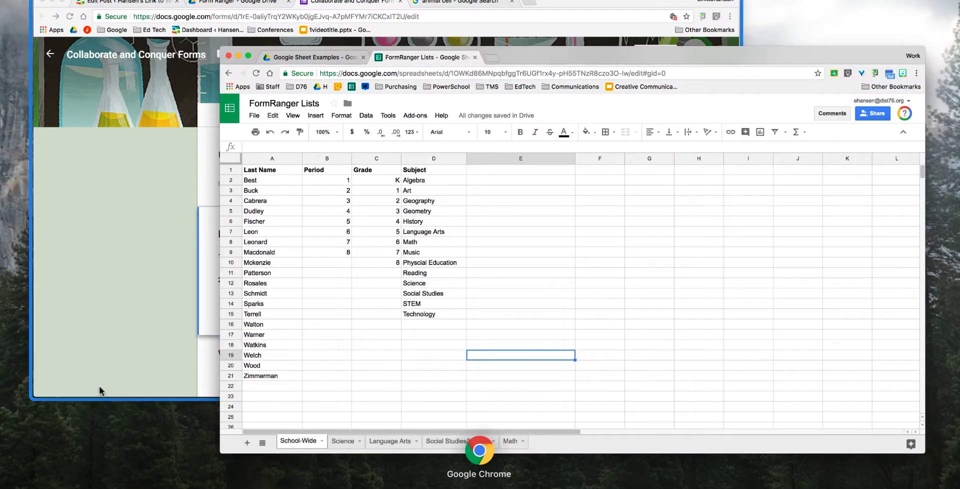
# Step: Switch to the Collaborate and Conquer Forms form, check its questions and start the formRanger add-on
pyautogui.click(99, 322)
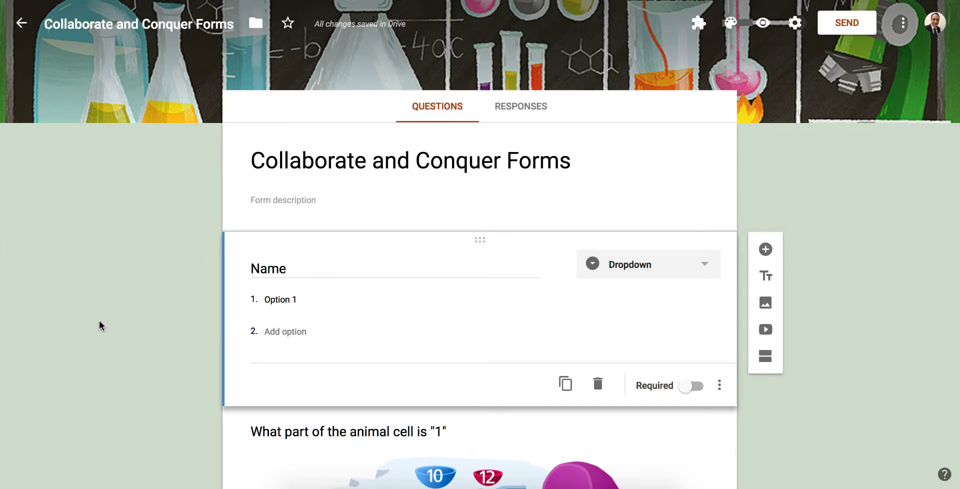
pyautogui.scroll(-5, 298, 281)
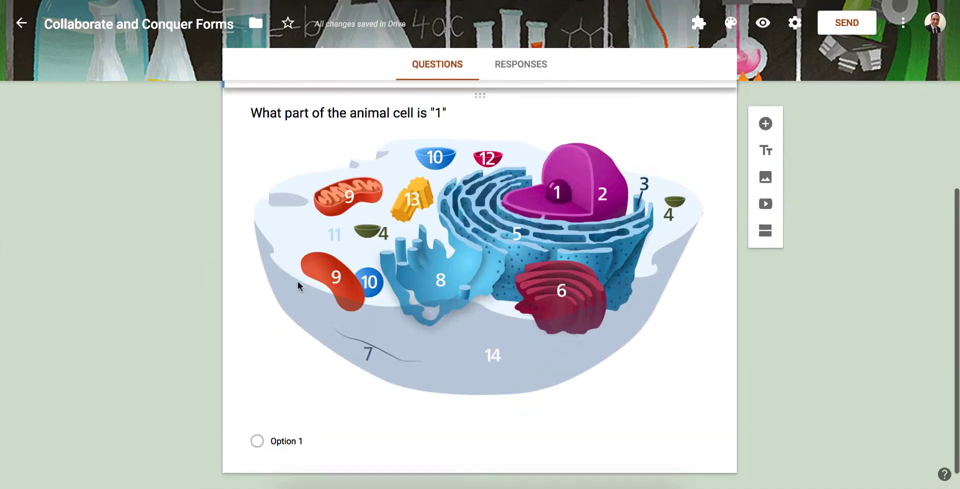
pyautogui.scroll(5, 298, 282)
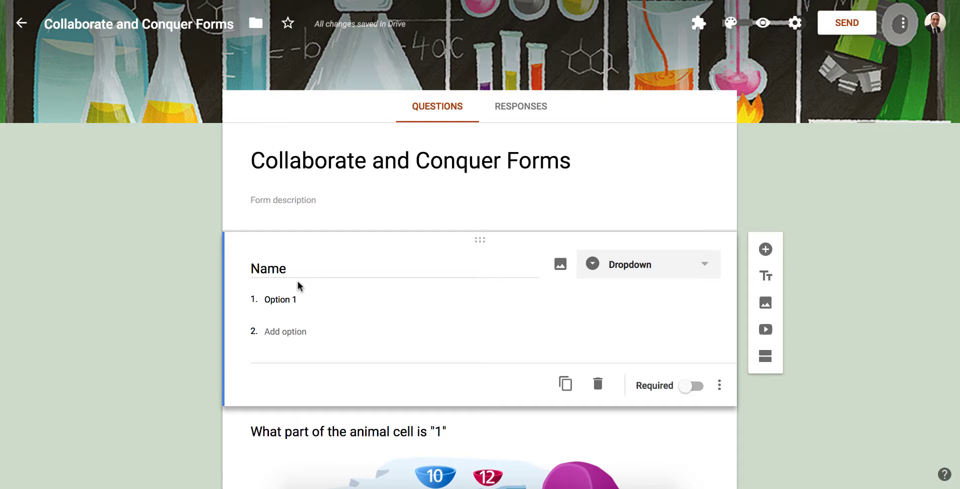
pyautogui.click(702, 30)
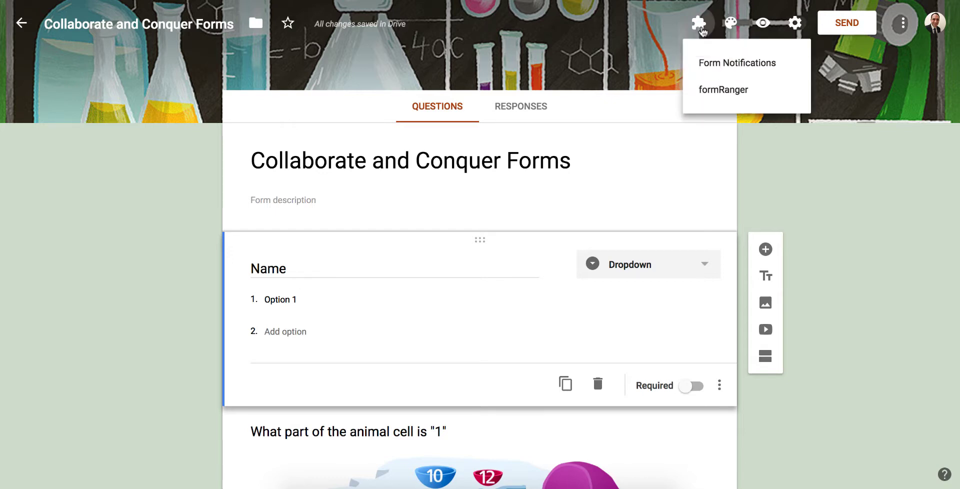
pyautogui.click(724, 91)
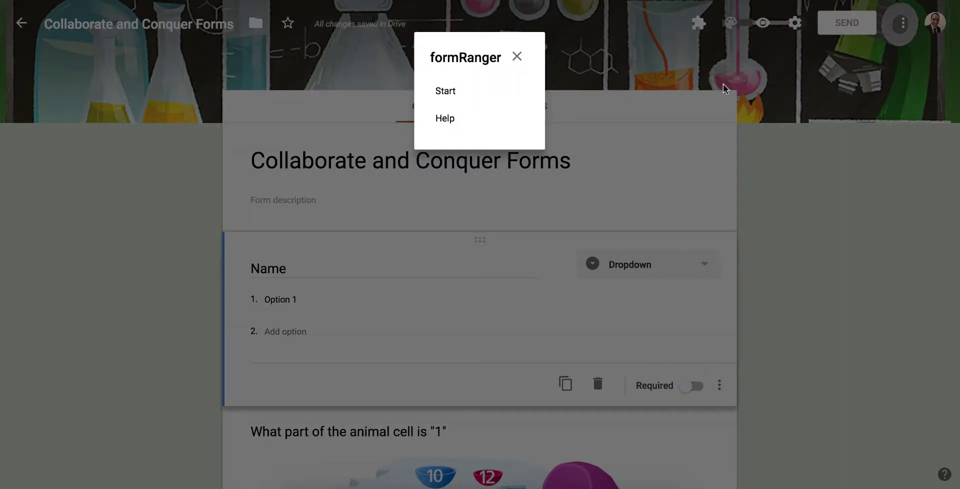
pyautogui.click(438, 90)
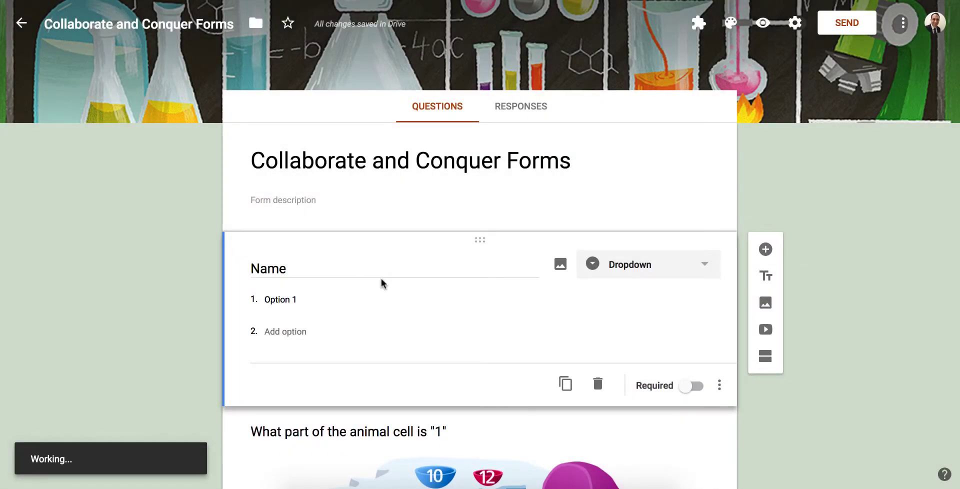
# Step: Compare the form's questions with the formRanger questions list and refresh that list
pyautogui.scroll(-1, 460, 286)
pyautogui.scroll(-6, 460, 284)
pyautogui.scroll(6, 460, 284)
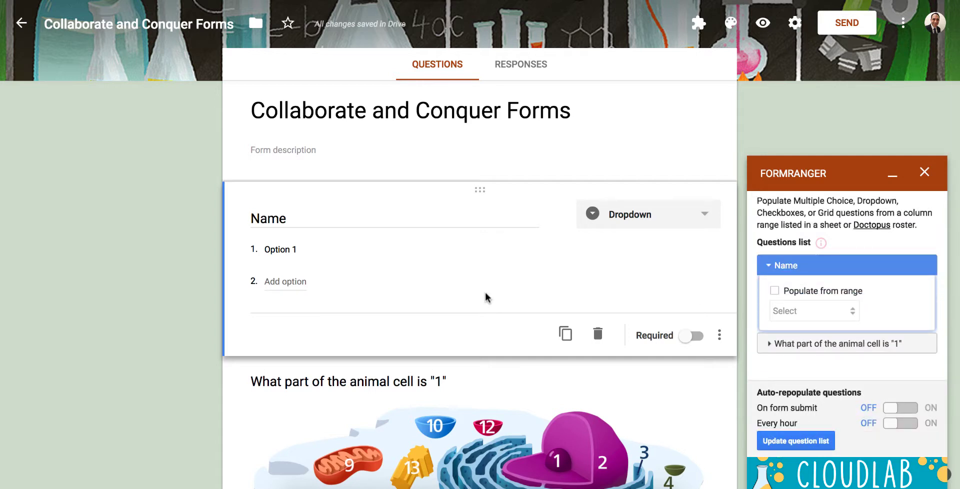
pyautogui.click(772, 267)
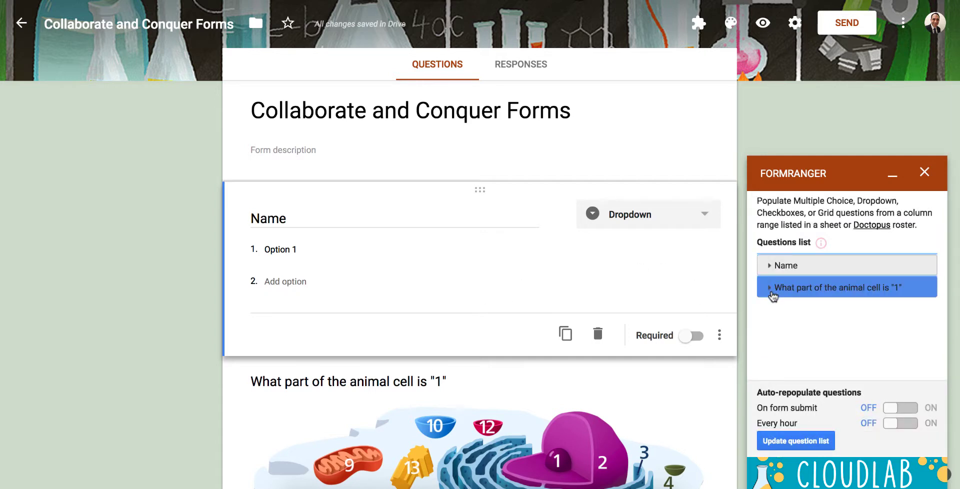
pyautogui.scroll(-4, 491, 364)
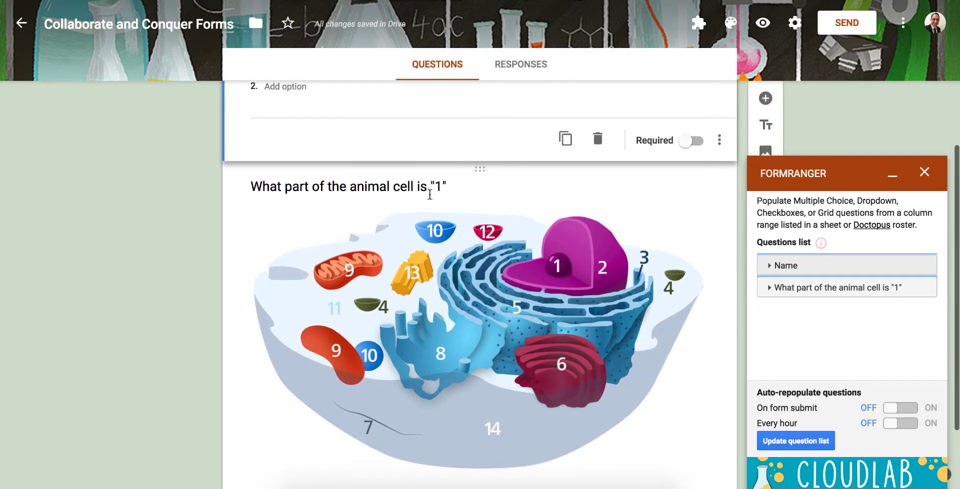
pyautogui.scroll(2, 429, 194)
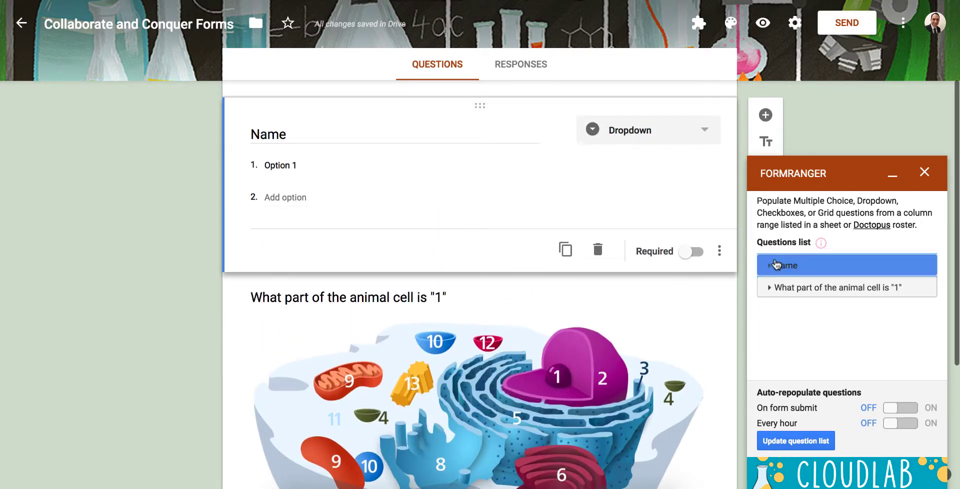
pyautogui.scroll(-4, 556, 313)
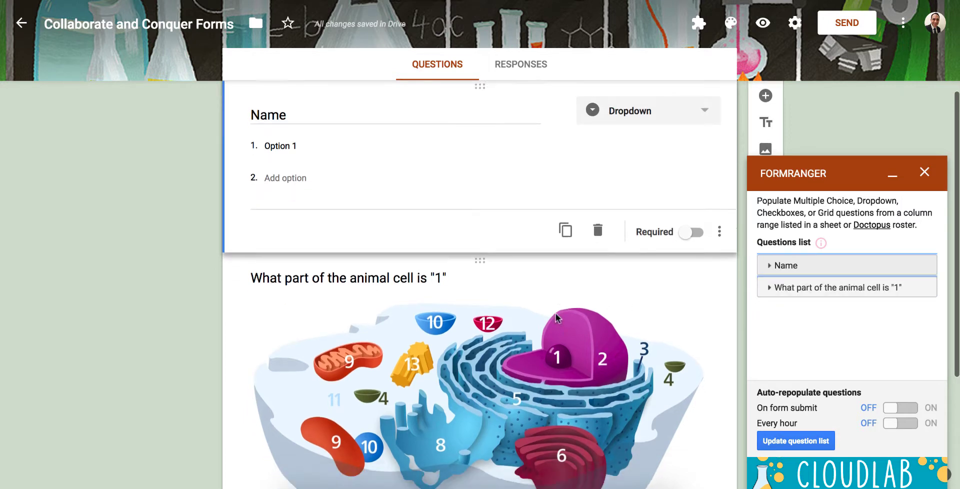
pyautogui.scroll(2, 556, 313)
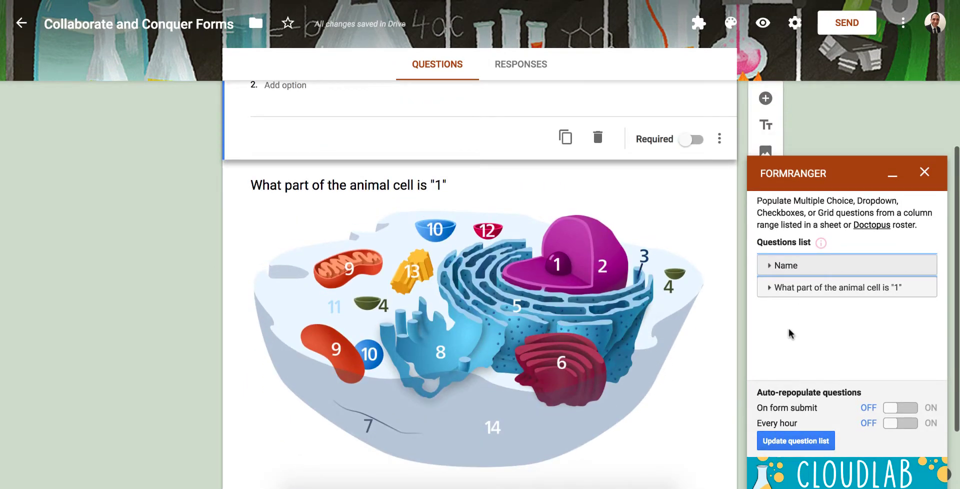
pyautogui.click(807, 287)
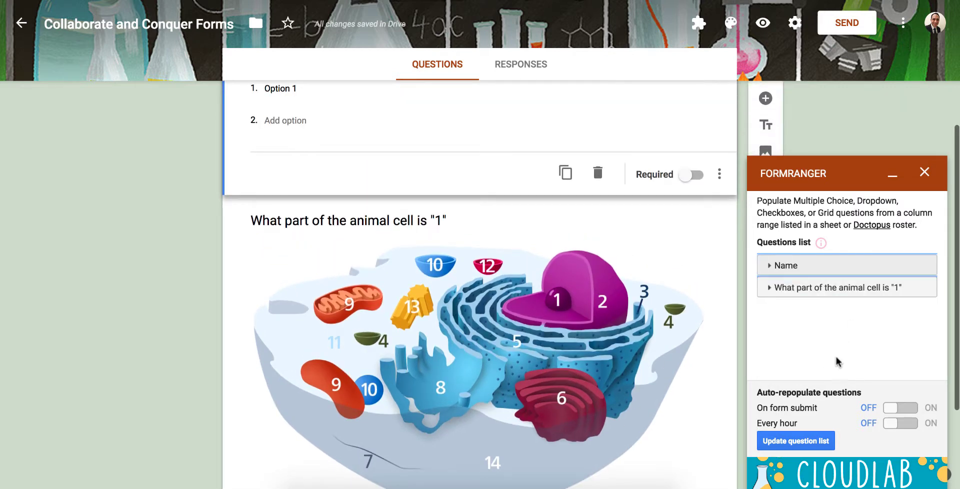
pyautogui.click(794, 442)
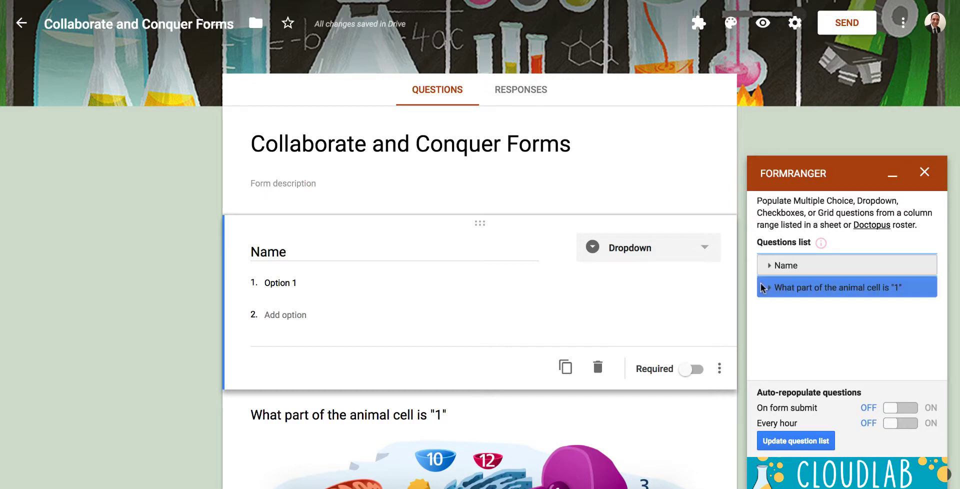
# Step: Switch to the FormRanger Lists spreadsheet and examine the full length of the lists on the Science sheet
pyautogui.hotkey('ctrl', 'Up')
pyautogui.click(135, 251)
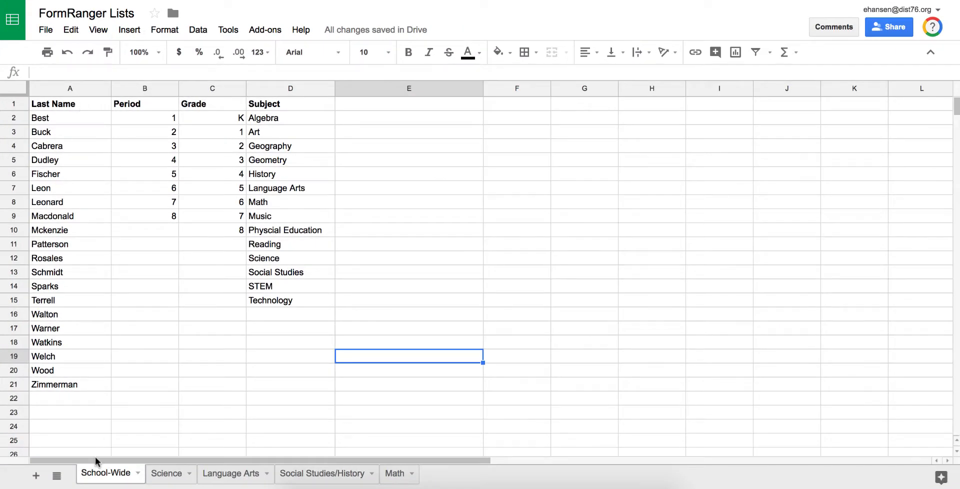
pyautogui.click(167, 471)
pyautogui.scroll(-20, 57, 119)
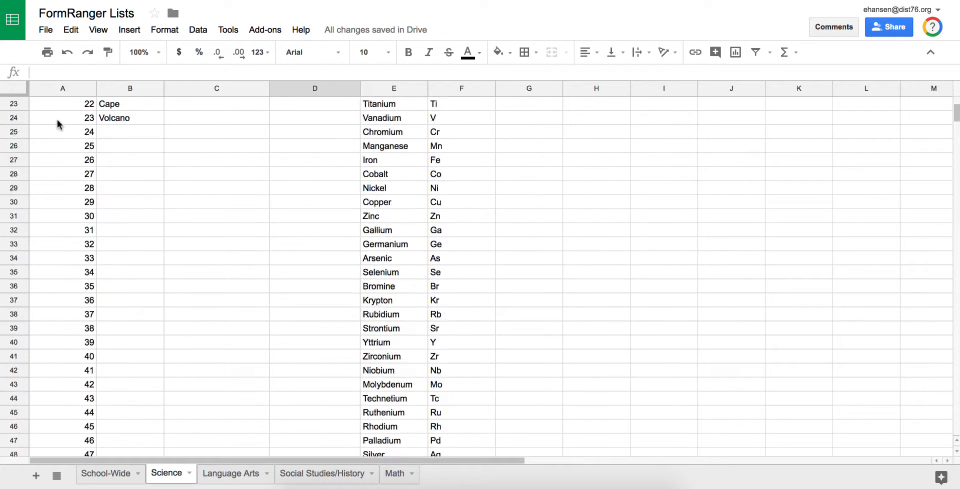
pyautogui.scroll(-10, 57, 119)
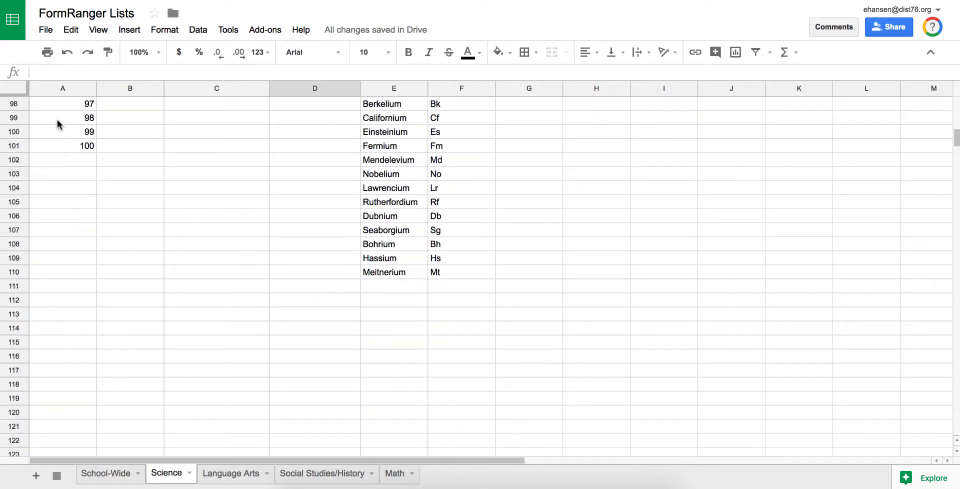
pyautogui.scroll(11, 57, 118)
pyautogui.scroll(20, 57, 119)
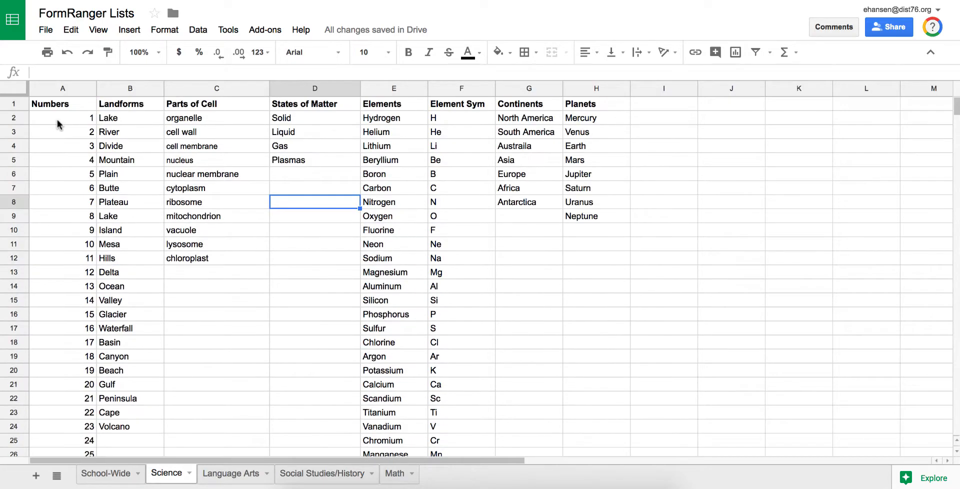
# Step: Back in the form, enable populating the Name question from a range and choose FormRanger Lists as the new range's spreadsheet
pyautogui.hotkey('ctrl', 'Up')
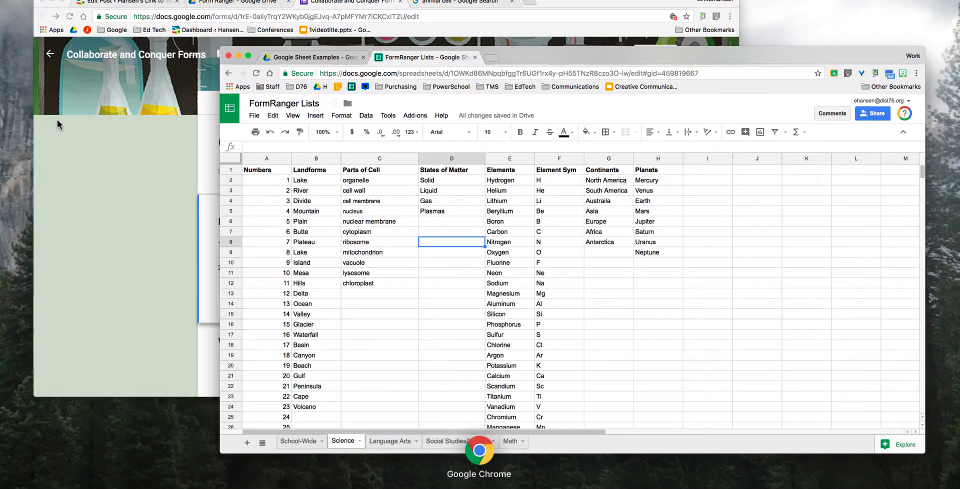
pyautogui.click(65, 206)
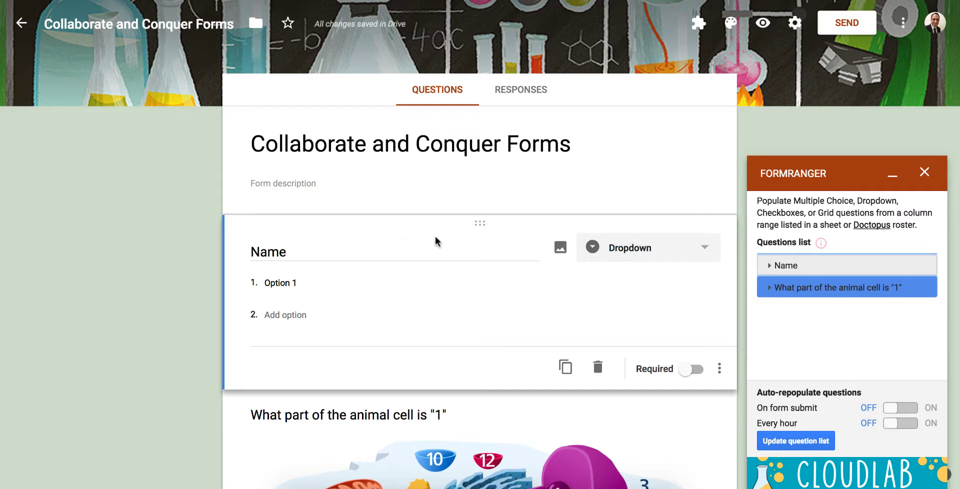
pyautogui.click(798, 269)
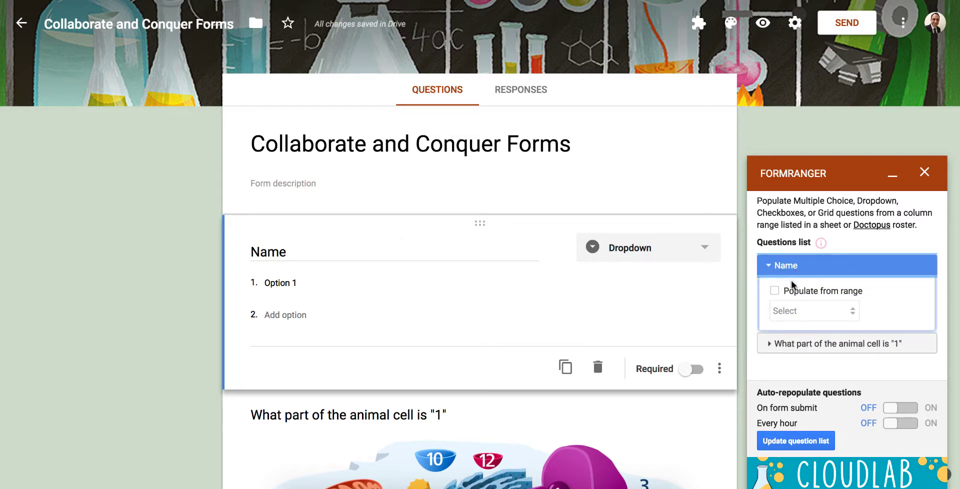
pyautogui.click(775, 291)
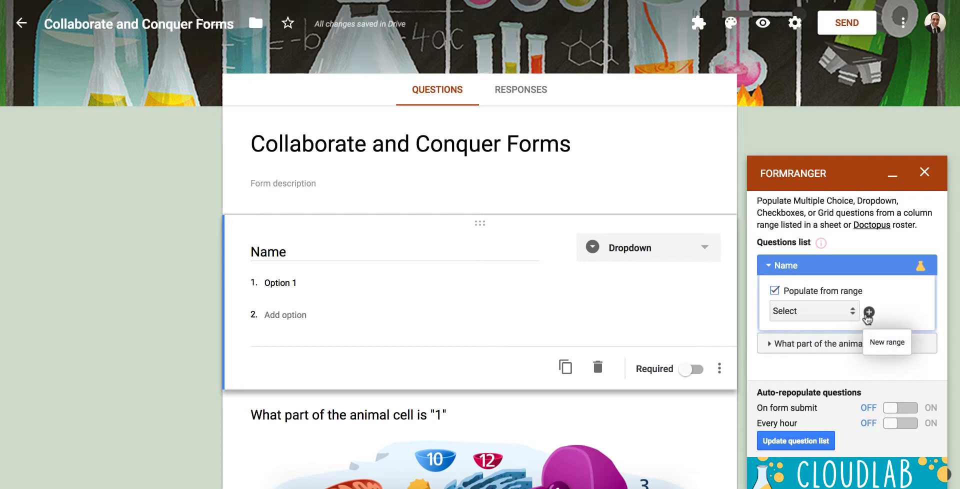
pyautogui.click(868, 315)
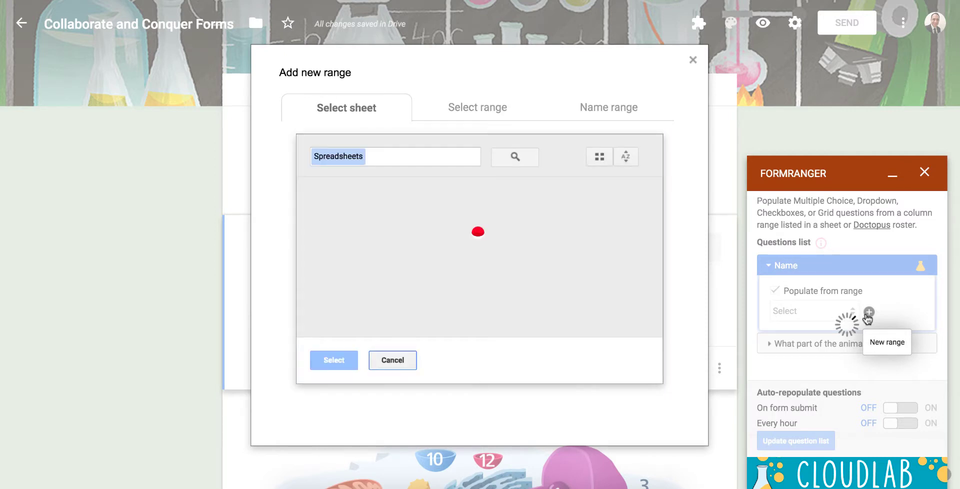
pyautogui.click(451, 225)
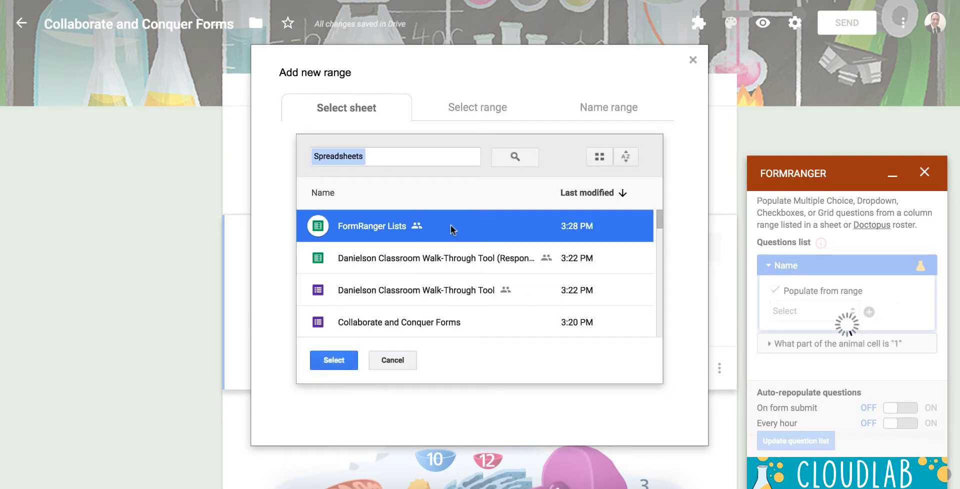
pyautogui.click(335, 361)
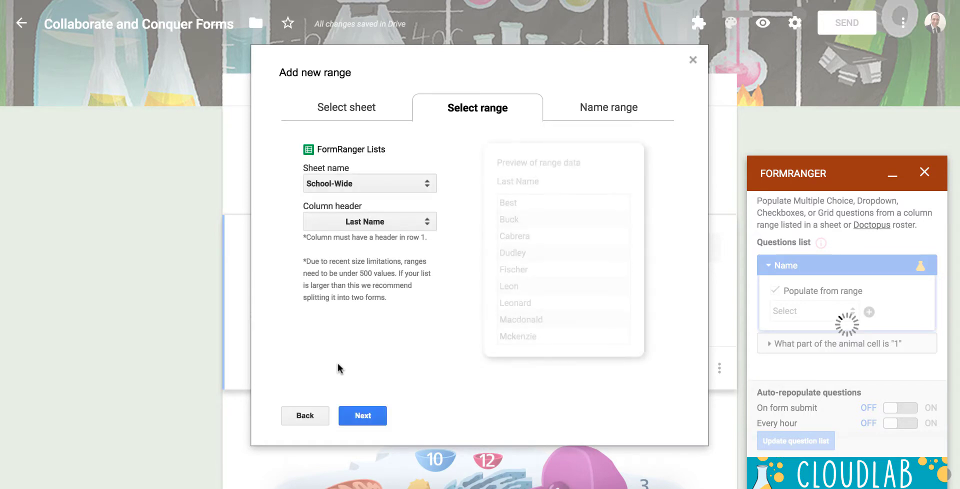
# Step: Use the Last Name column of the School-Wide sheet, name the range Last Names, and save it to populate the Name question
pyautogui.click(404, 184)
pyautogui.click(422, 158)
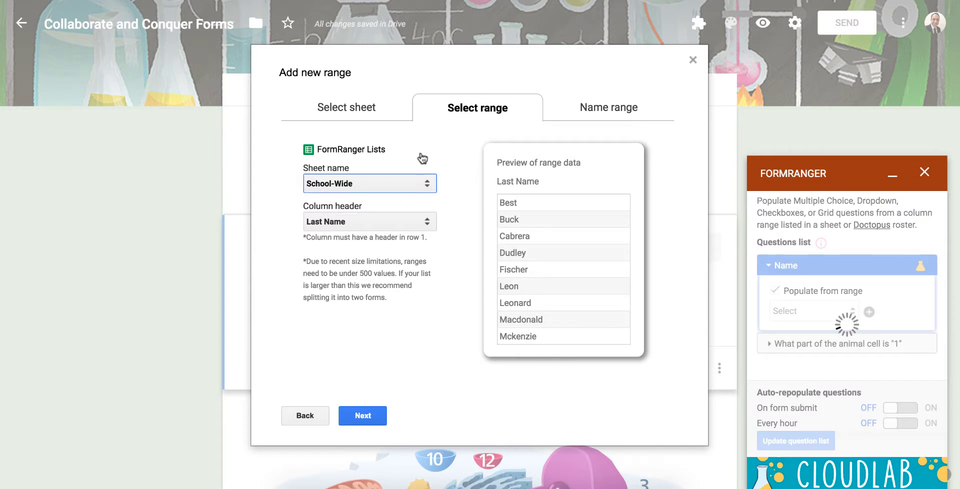
pyautogui.click(358, 417)
pyautogui.click(359, 243)
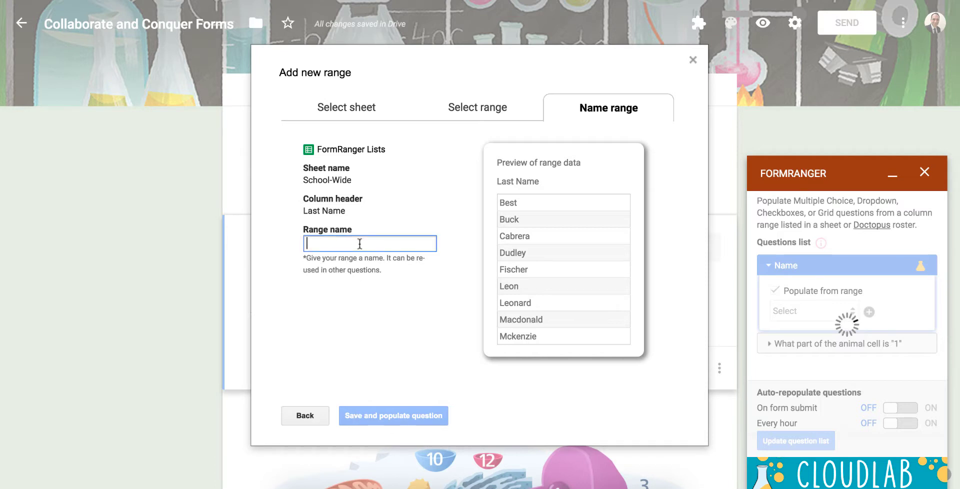
pyautogui.write('Last Names')
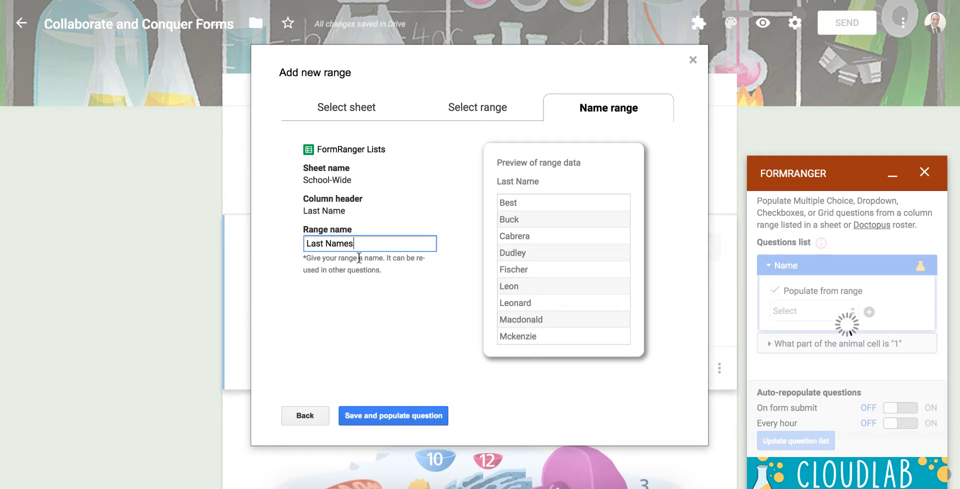
pyautogui.click(375, 414)
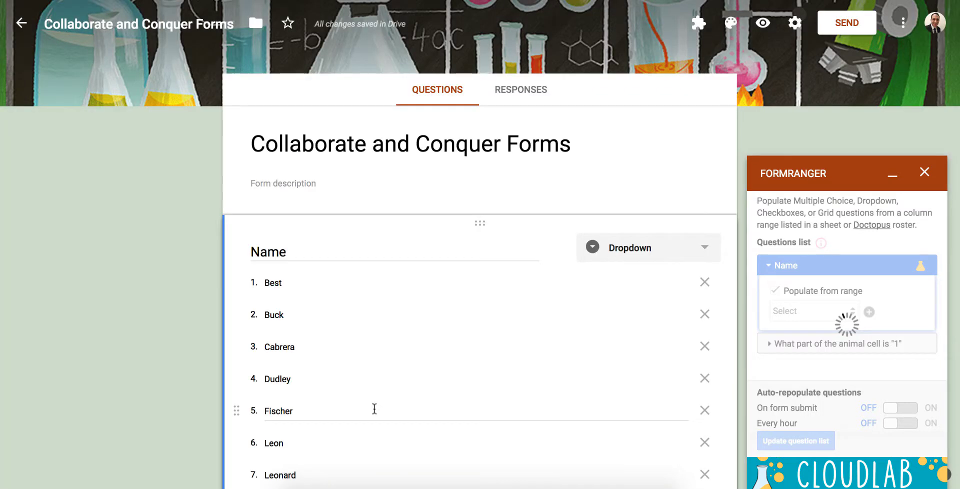
# Step: Review the choices populated in the Name question and its range settings in formRanger
pyautogui.scroll(-2, 366, 339)
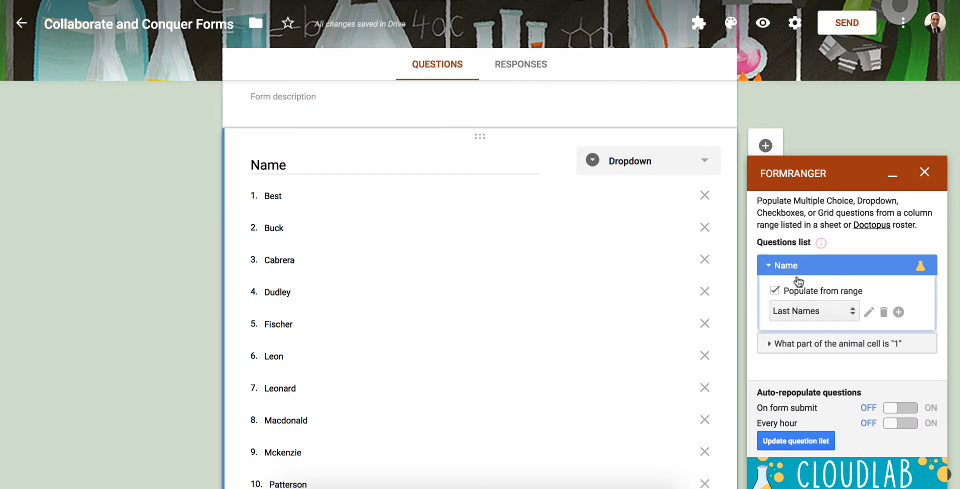
pyautogui.click(770, 265)
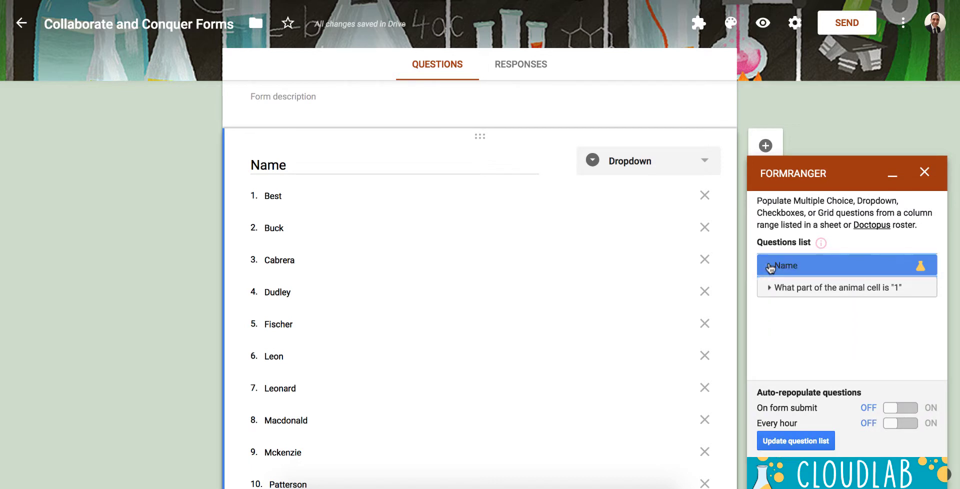
pyautogui.click(768, 271)
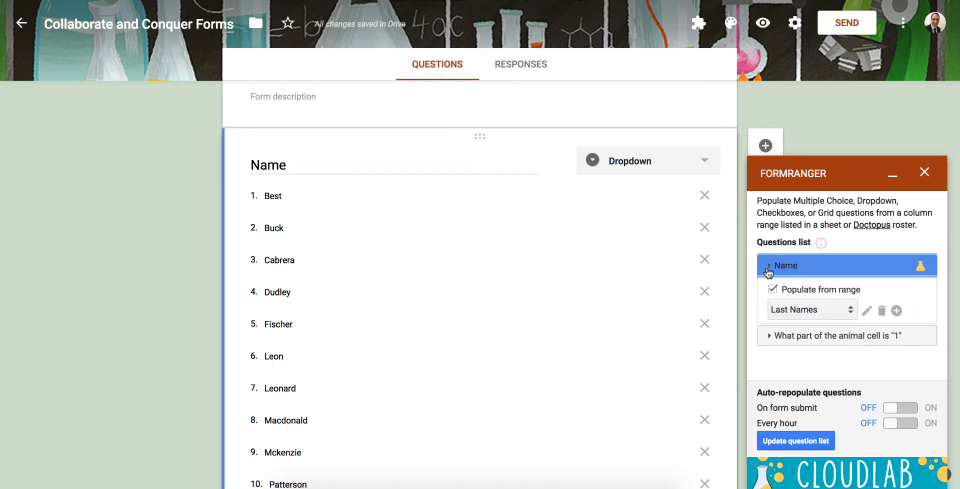
pyautogui.doubleClick(767, 290)
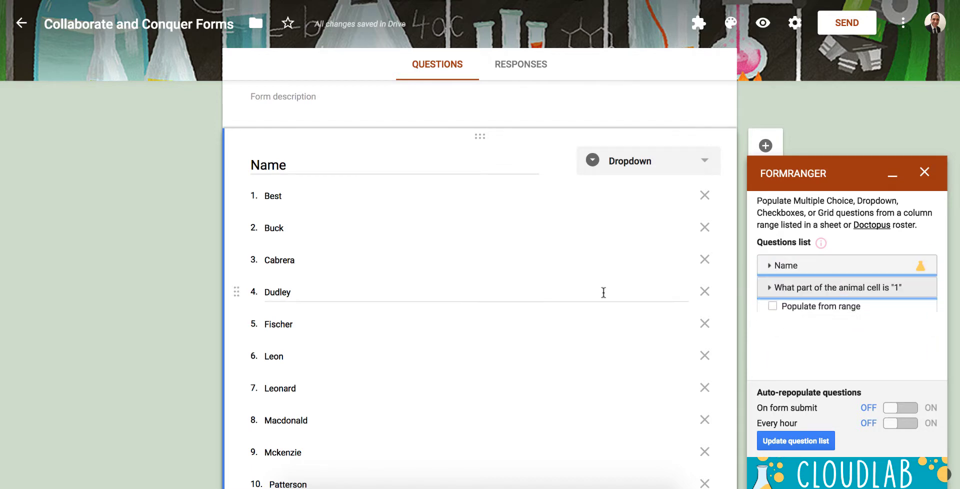
pyautogui.scroll(-6, 531, 304)
pyautogui.scroll(-10, 531, 304)
pyautogui.scroll(8, 530, 305)
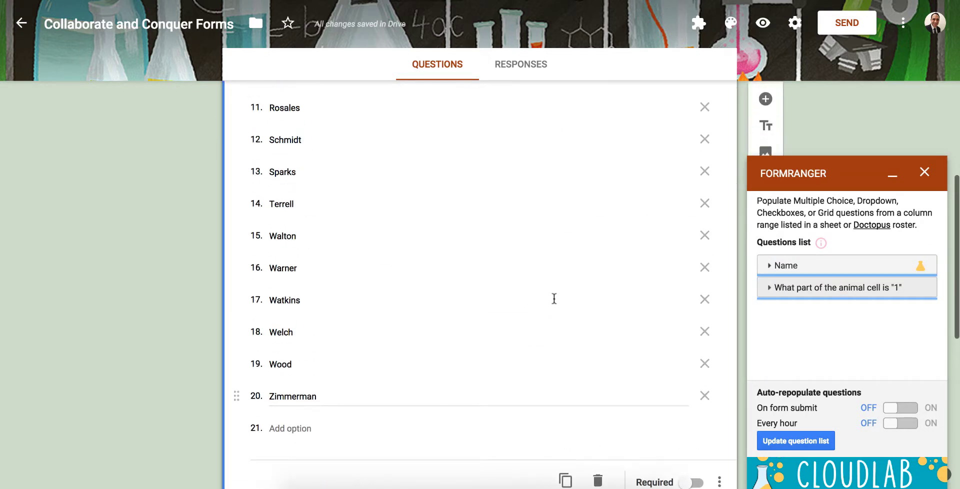
# Step: Enable populating the animal cell question from a range and choose FormRanger Lists as the new range's spreadsheet
pyautogui.click(775, 290)
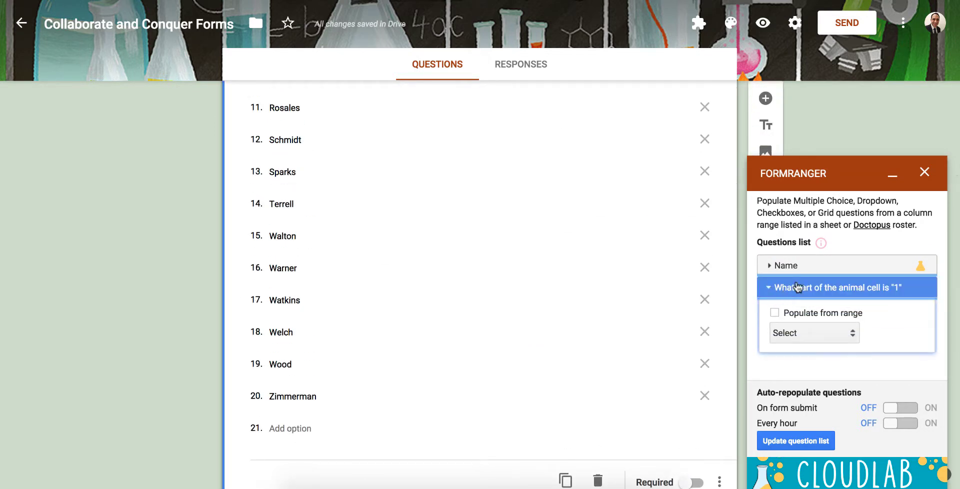
pyautogui.scroll(-8, 623, 304)
pyautogui.scroll(2, 622, 305)
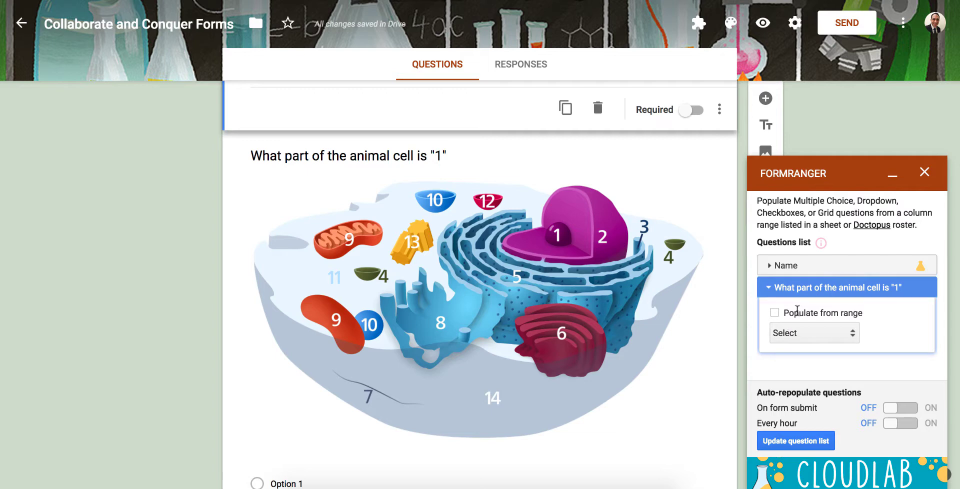
pyautogui.click(775, 312)
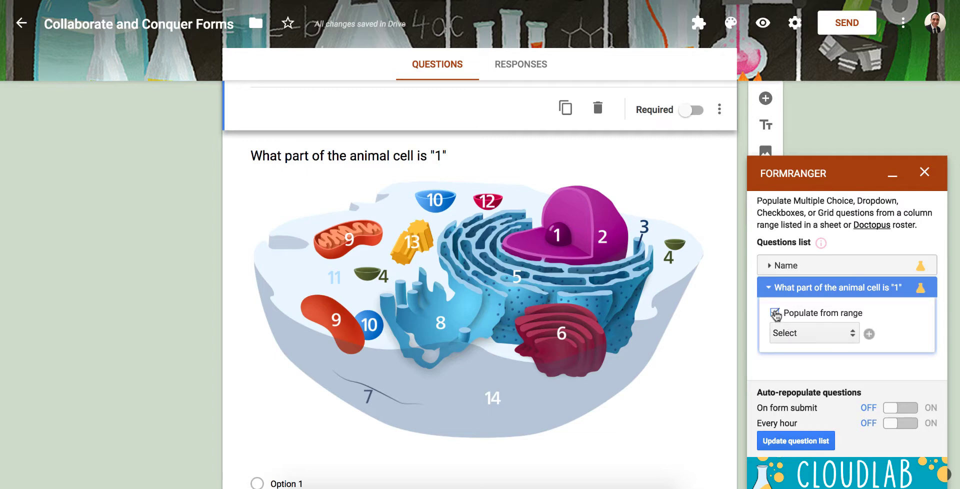
pyautogui.click(850, 332)
pyautogui.click(879, 318)
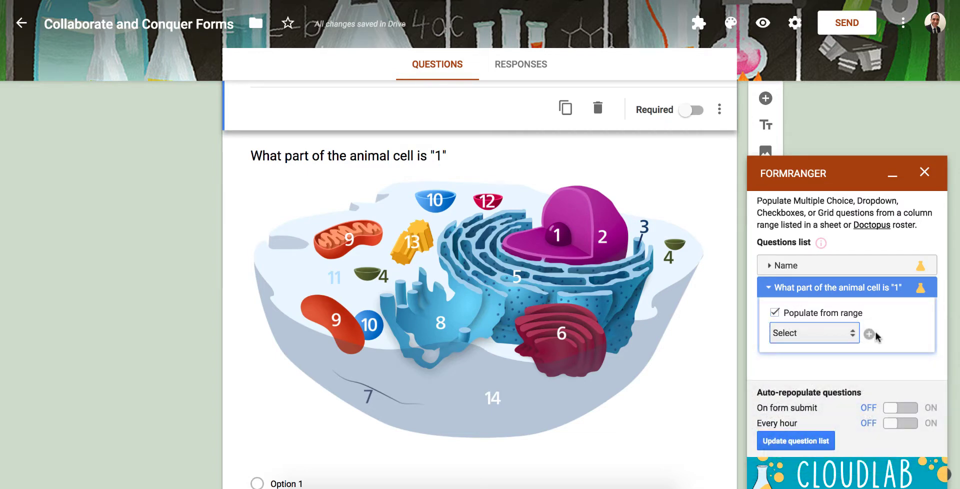
pyautogui.click(869, 334)
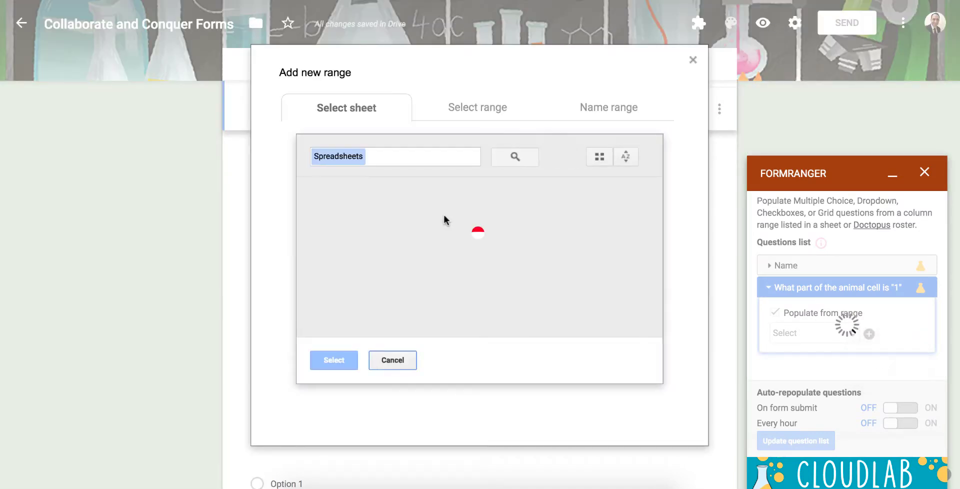
pyautogui.click(392, 223)
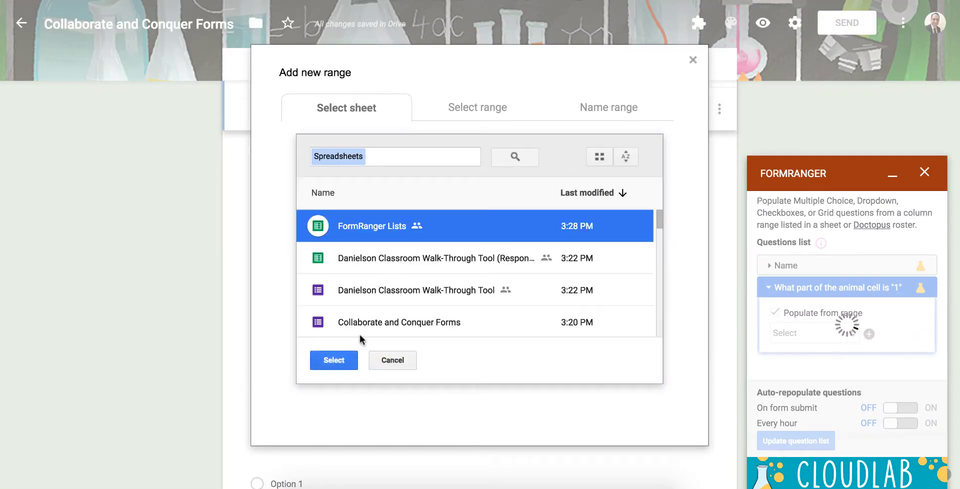
pyautogui.click(345, 358)
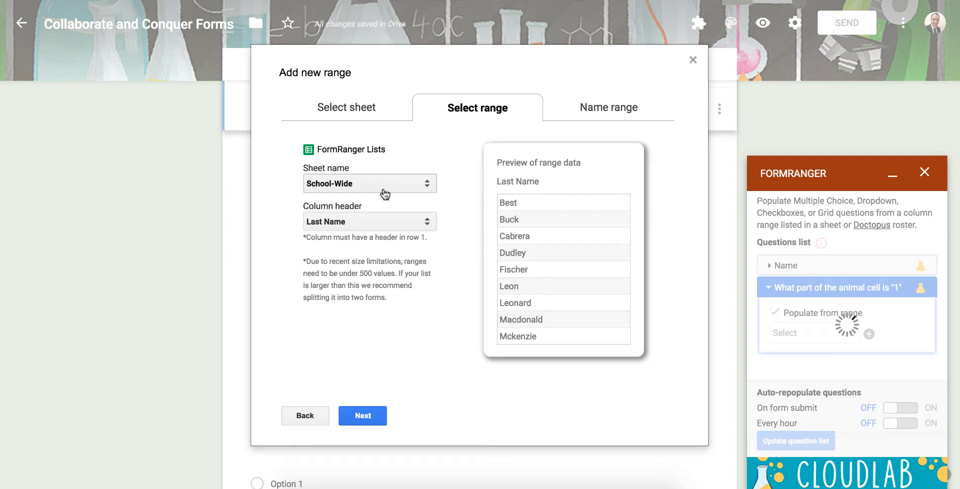
# Step: Set the new range to the Parts of Cell column of the Science sheet
pyautogui.click(385, 194)
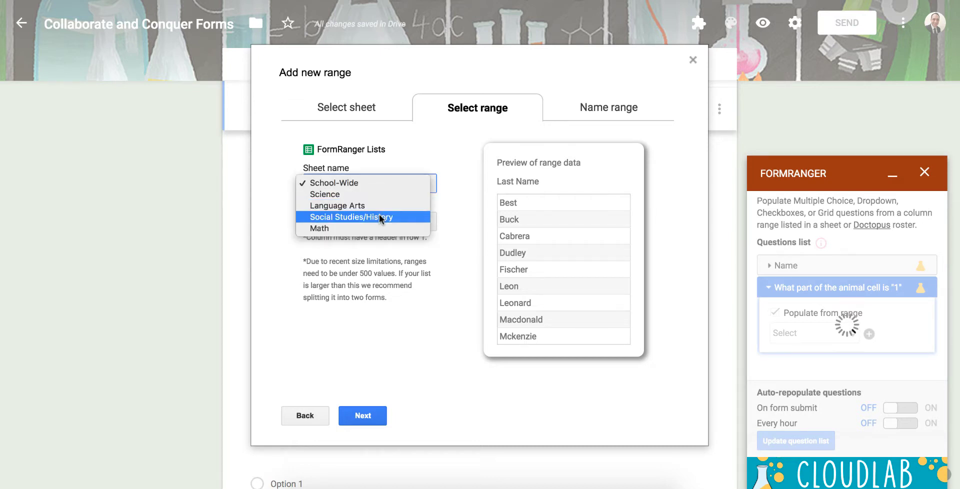
pyautogui.click(372, 194)
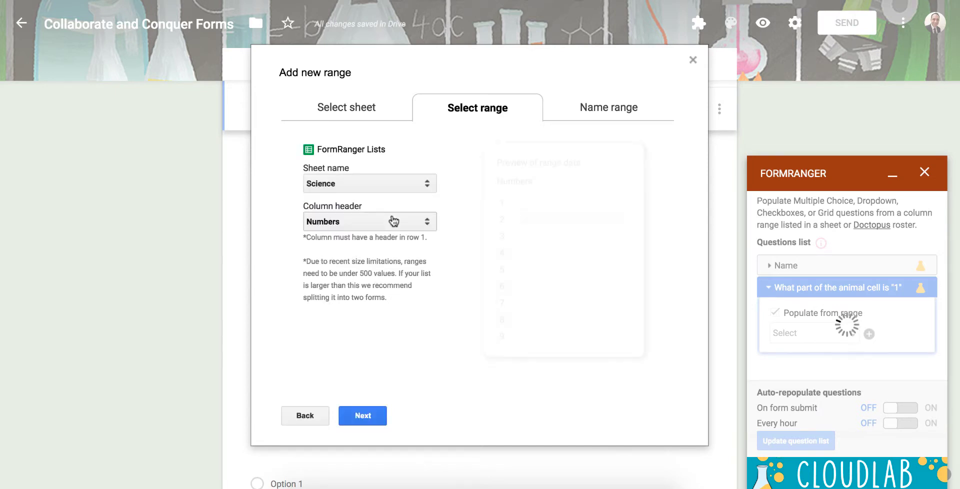
pyautogui.click(394, 221)
pyautogui.click(383, 243)
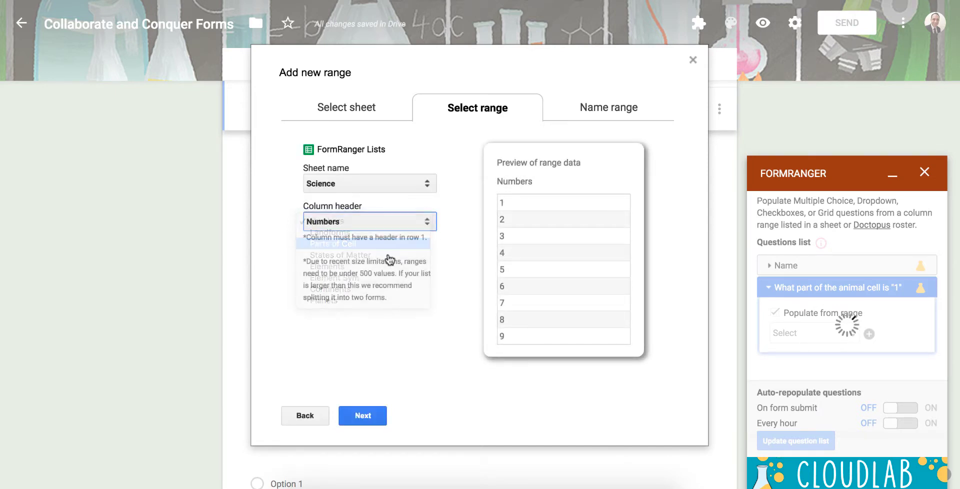
pyautogui.click(357, 417)
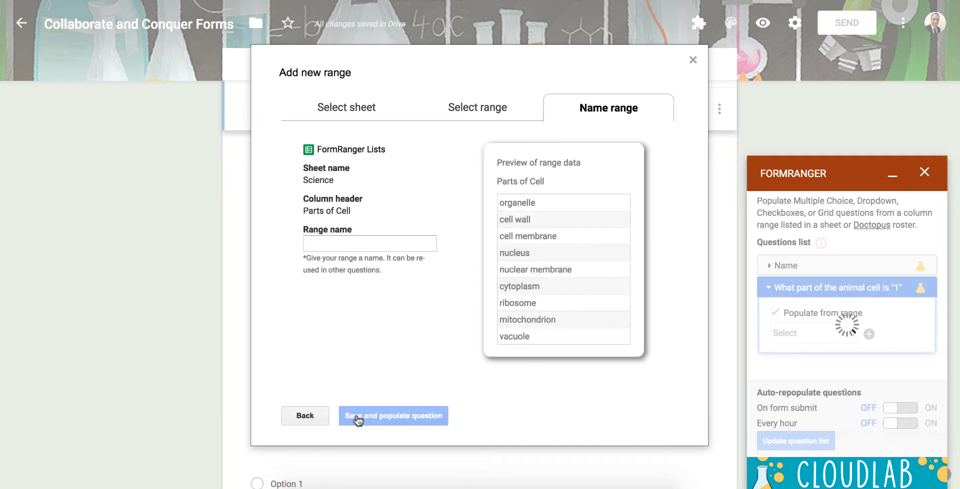
# Step: Name the range Cell and save it to populate the animal cell question
pyautogui.click(331, 242)
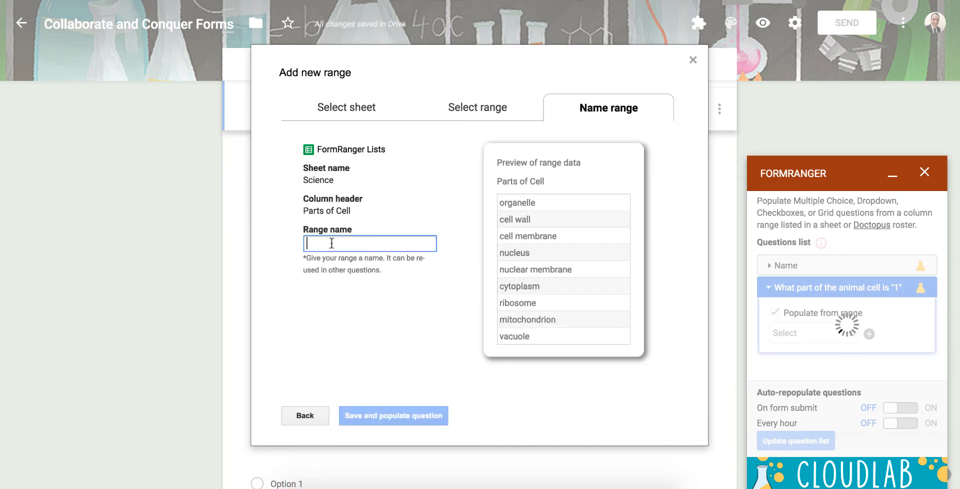
pyautogui.write('Cell')
pyautogui.click(383, 416)
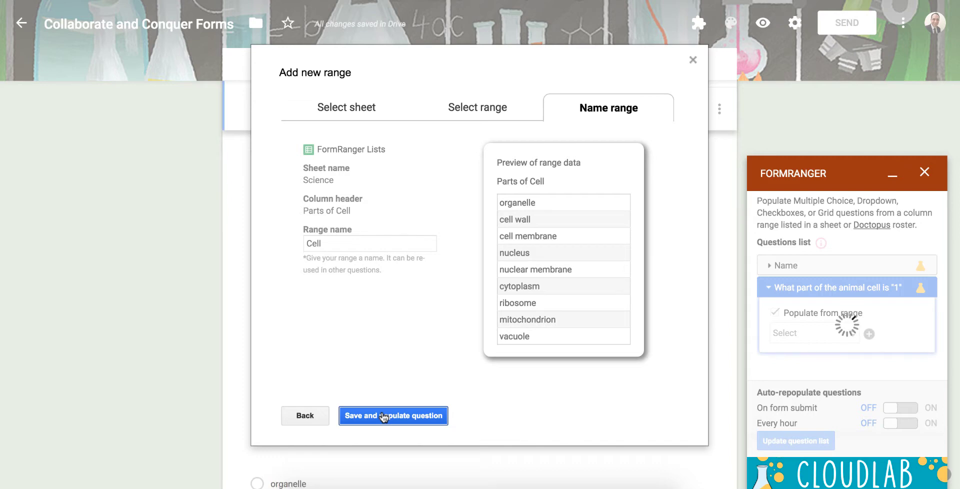
# Step: Preview the form and examine the choices offered for the Name and animal cell questions
pyautogui.scroll(-5, 477, 259)
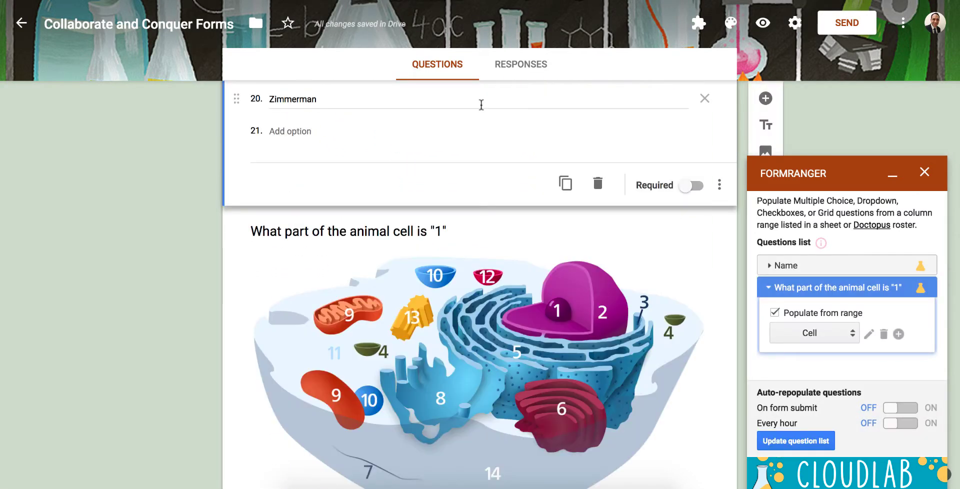
pyautogui.scroll(10, 481, 104)
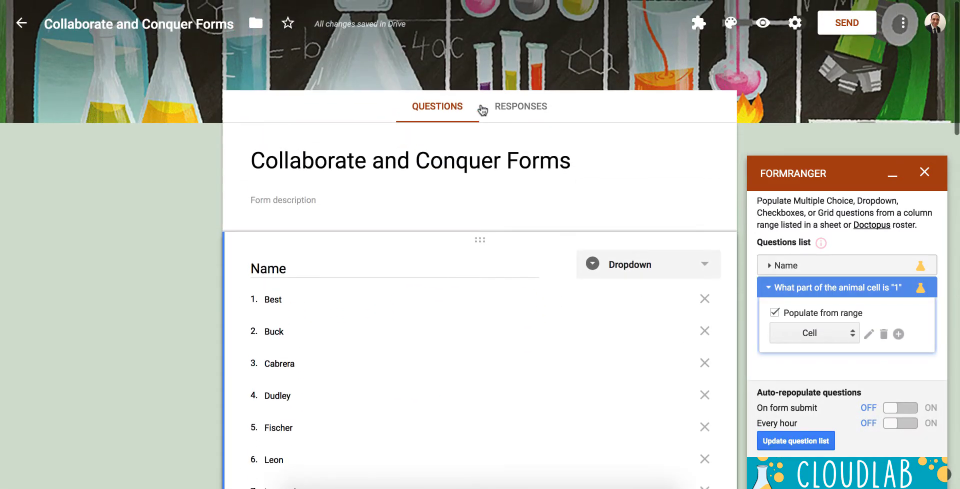
pyautogui.click(763, 23)
pyautogui.scroll(-1, 465, 141)
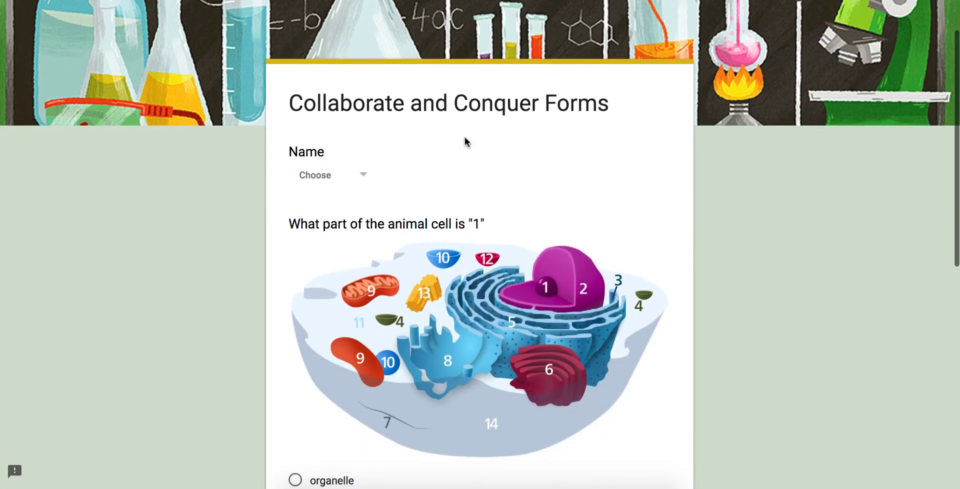
pyautogui.click(344, 172)
pyautogui.click(155, 194)
pyautogui.scroll(-5, 160, 192)
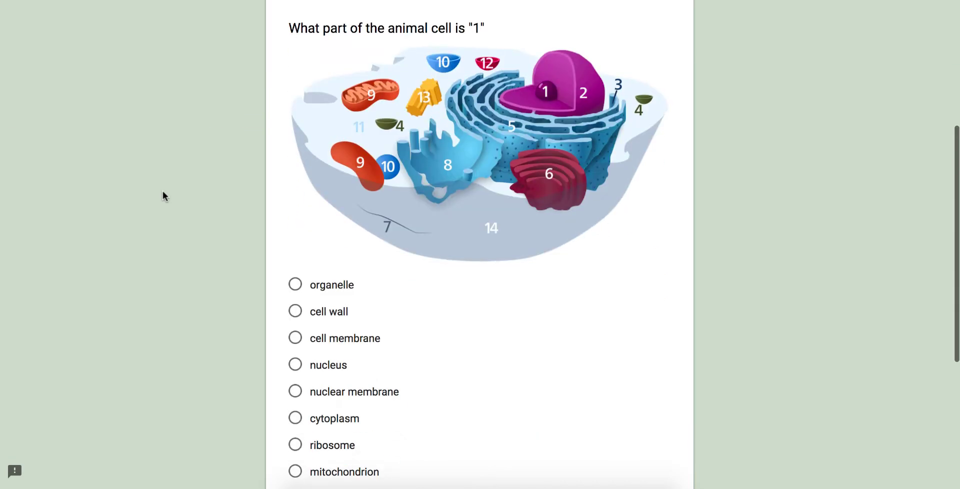
pyautogui.scroll(-2, 163, 190)
pyautogui.scroll(6, 163, 190)
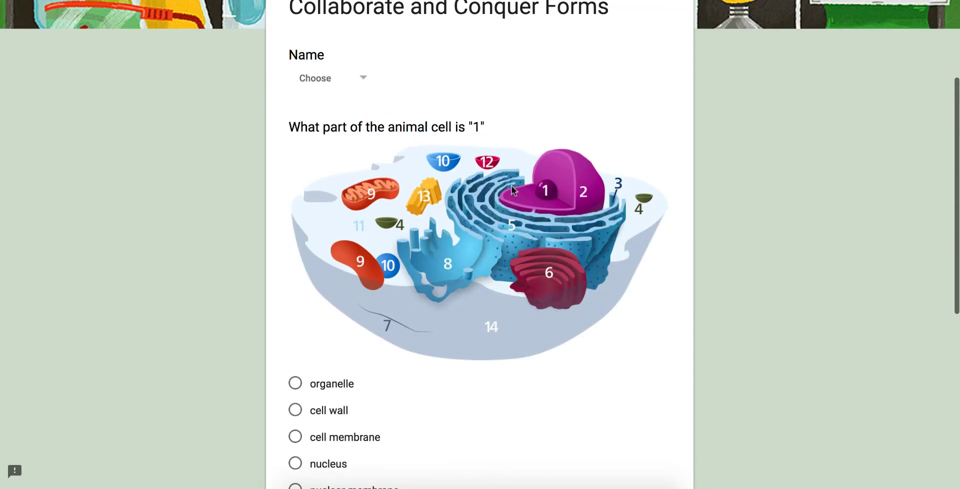